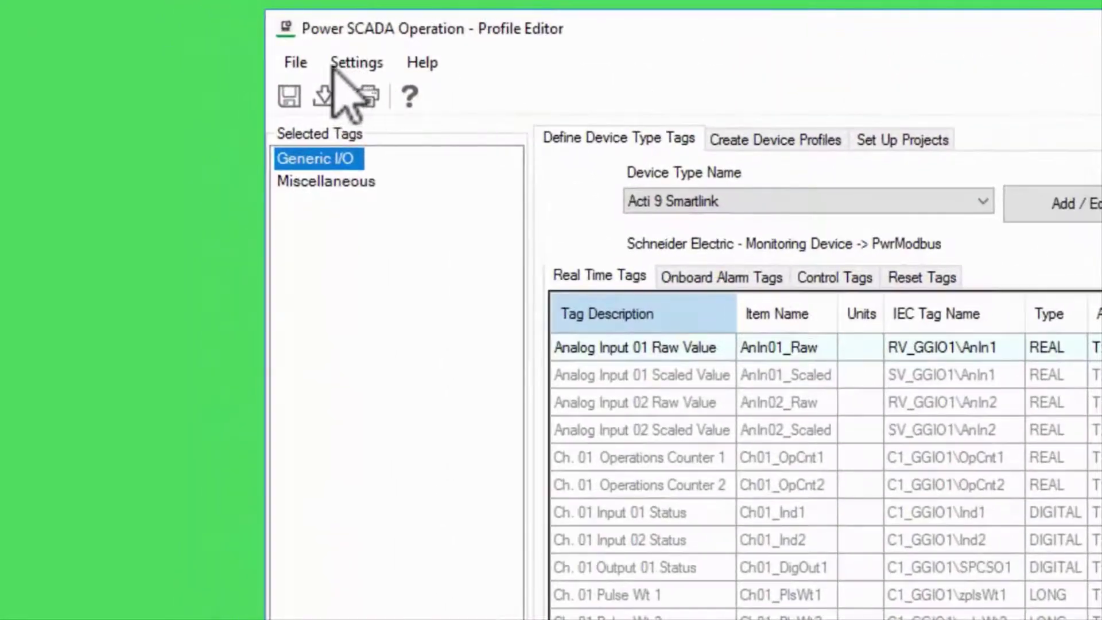
Load Airport_Project.pls from the Desktop into the File > Import window
click(296, 62)
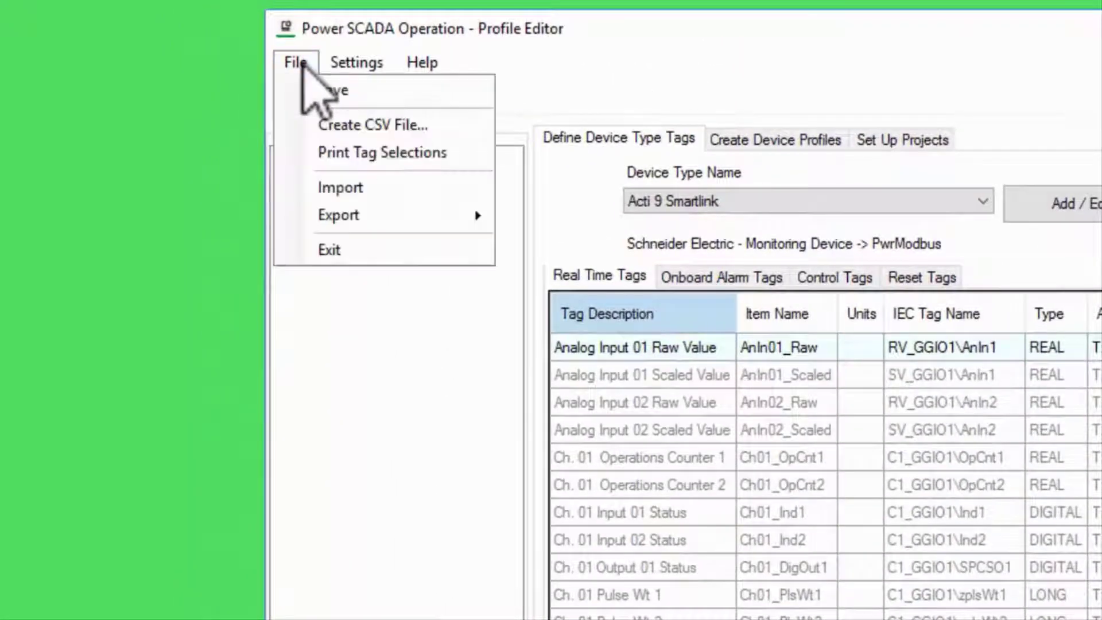
click(351, 186)
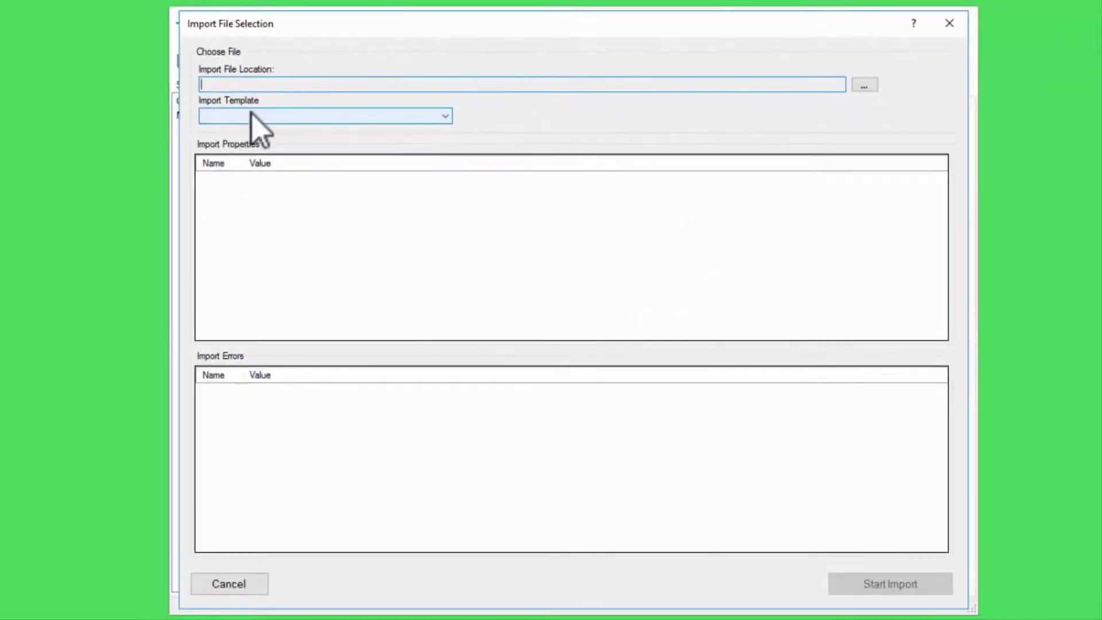
click(864, 86)
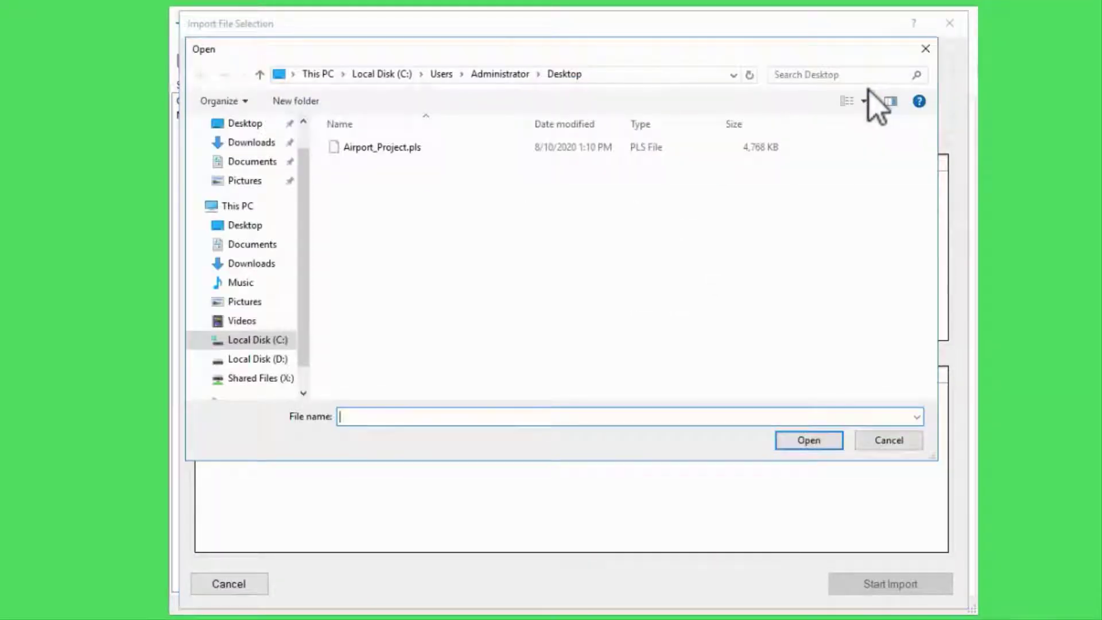
double_click(415, 148)
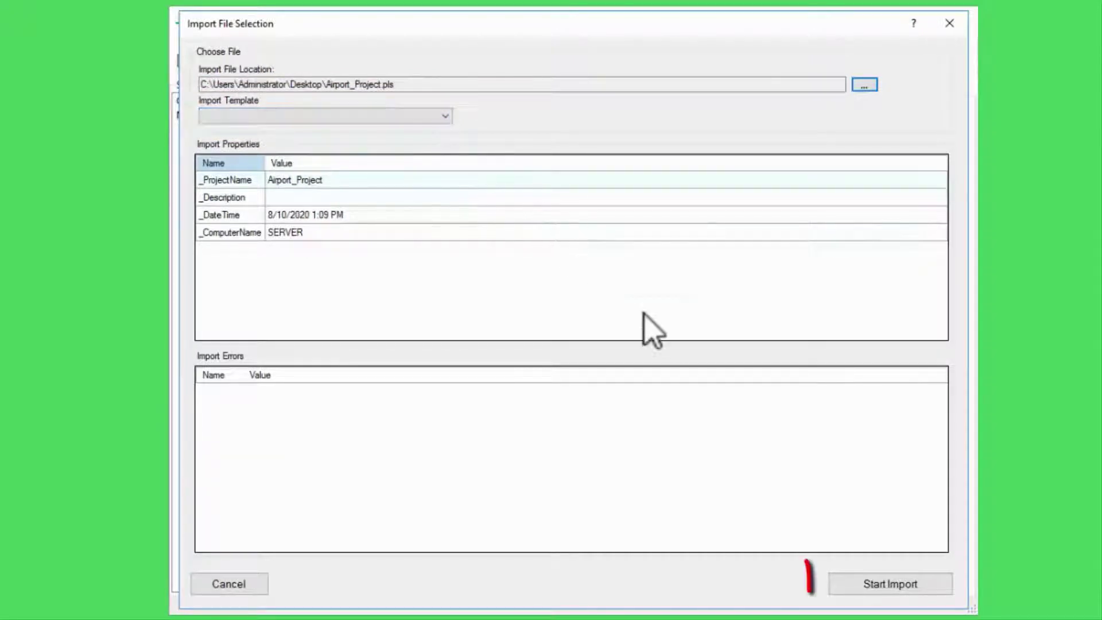
Start importing Airport_Project.pls and wait for the device profile comparison
click(891, 582)
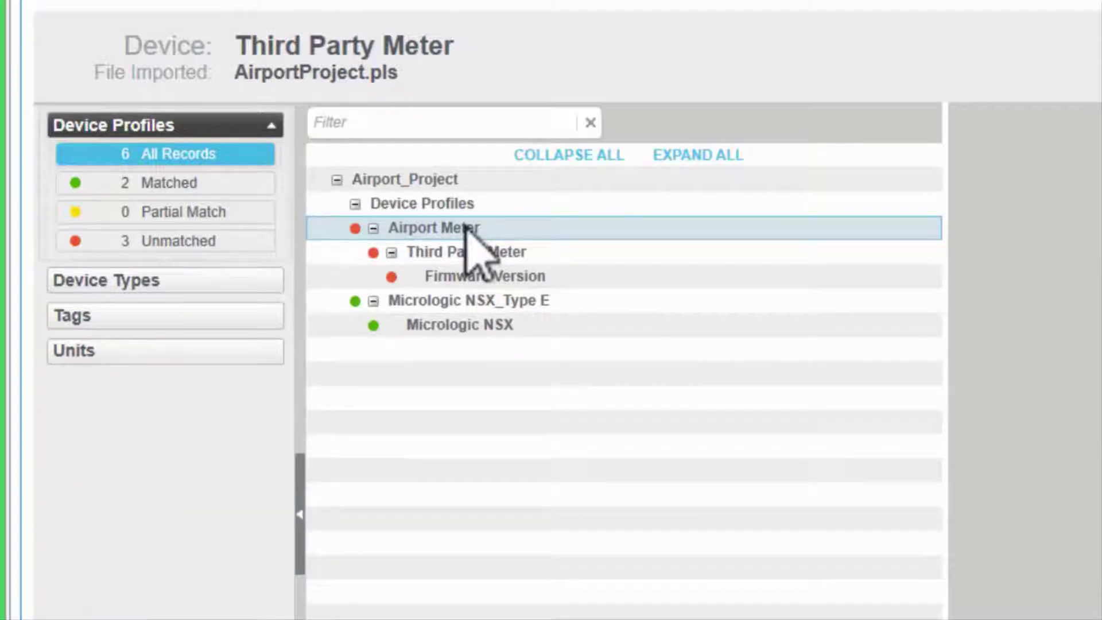
Create Airport Meter as a new device profile, then select the Third Party Meter row
click(466, 227)
right_click(467, 227)
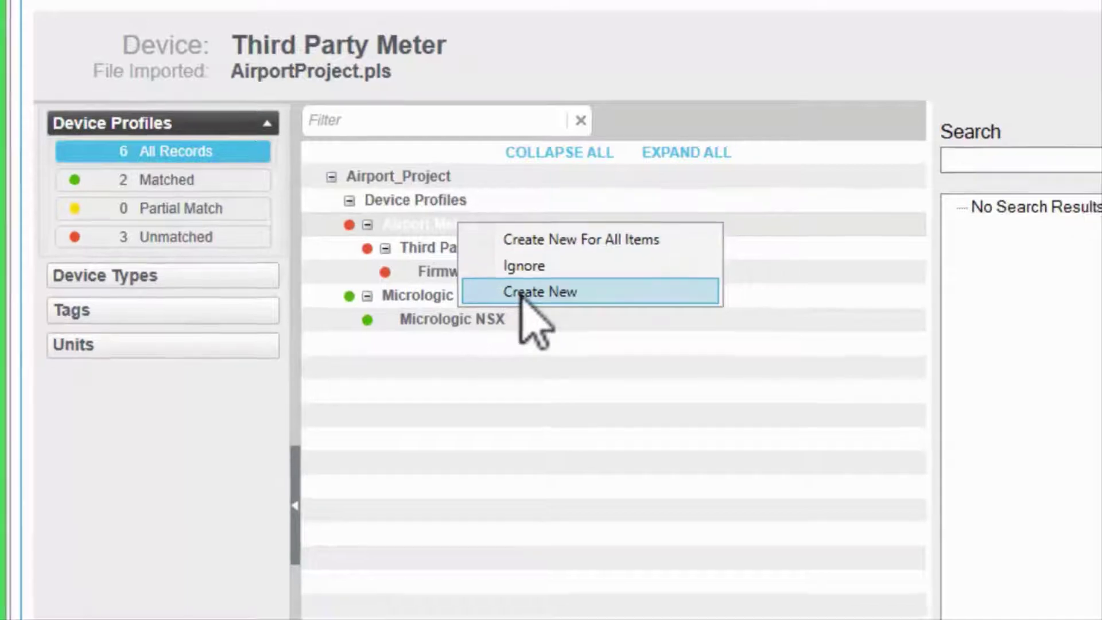
click(531, 298)
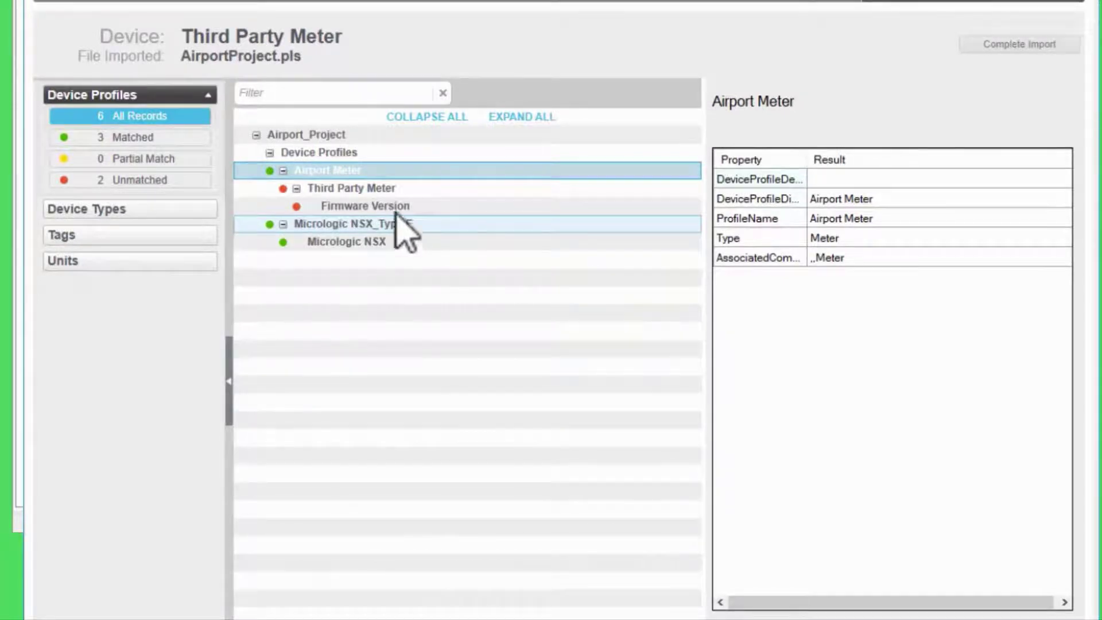
click(379, 189)
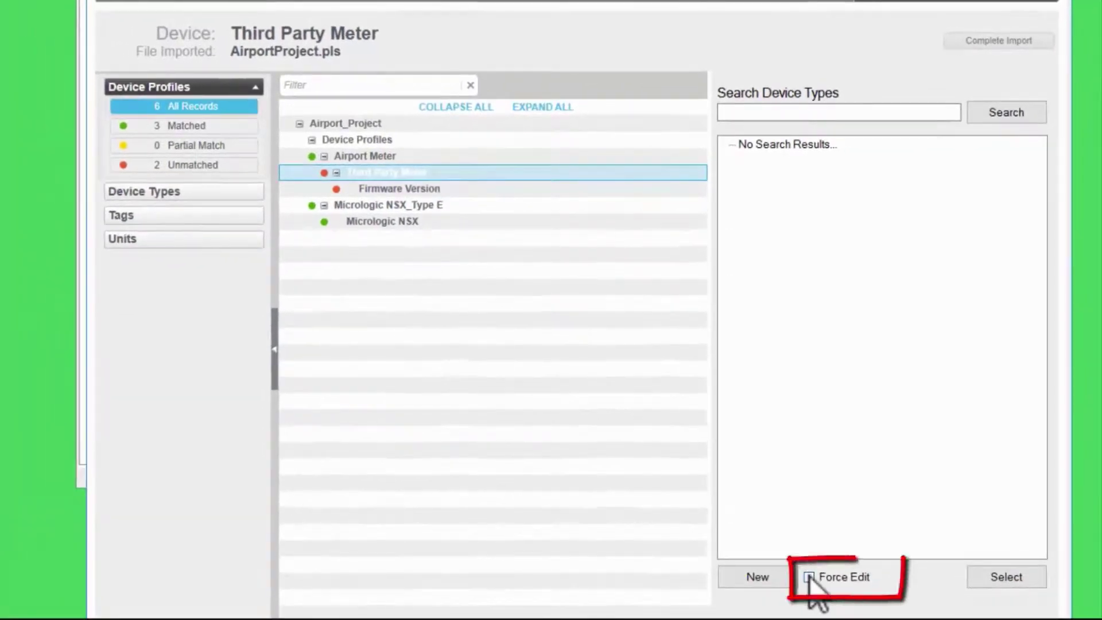
With Force Edit on, create a new device type named 'Custom Meter' for Third Party Meter
click(808, 577)
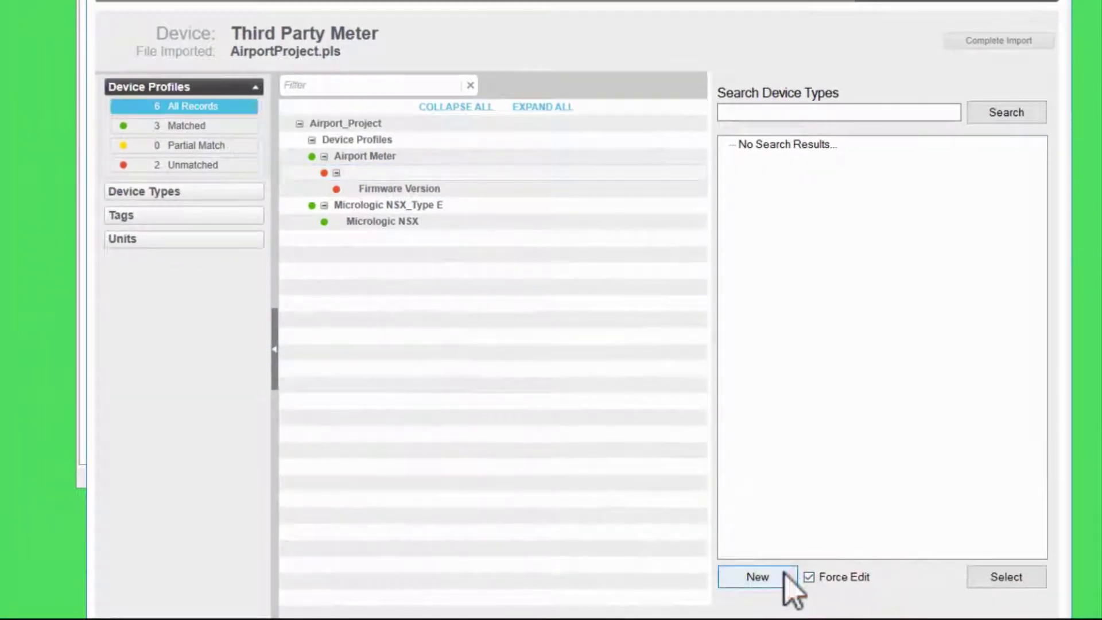
click(785, 574)
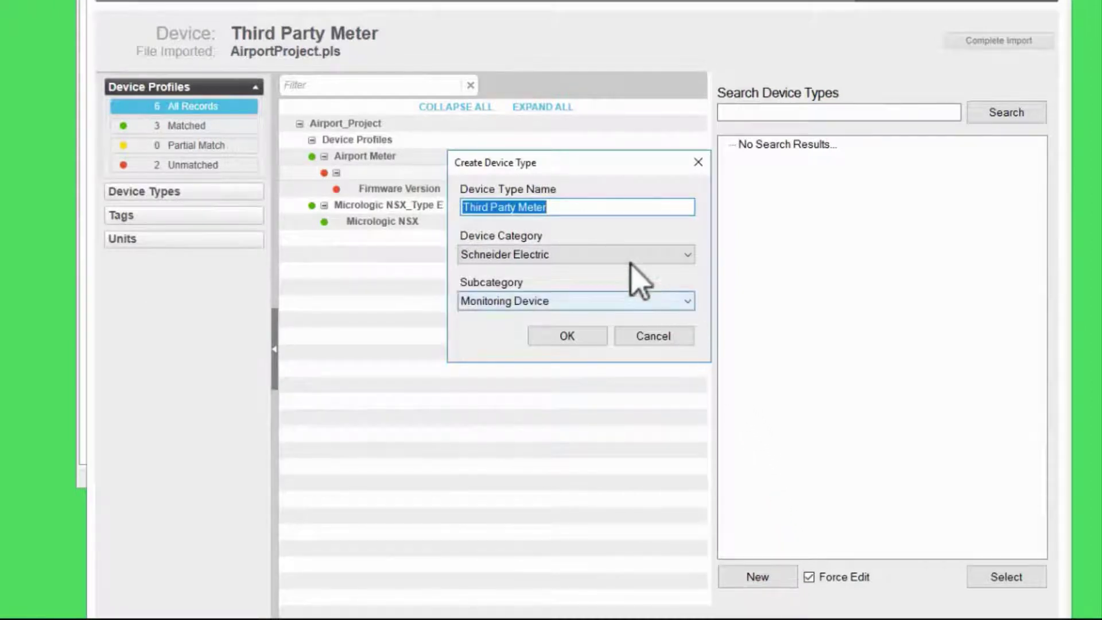
click(571, 204)
shift+click(461, 208)
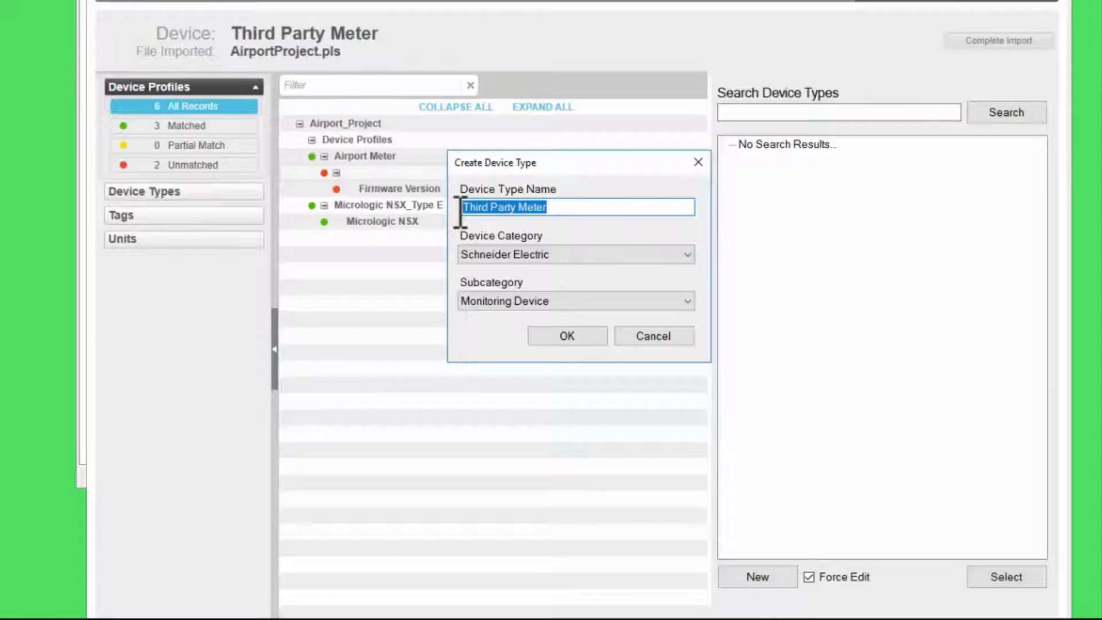
key(BackSpace)
text(Custom Meter)
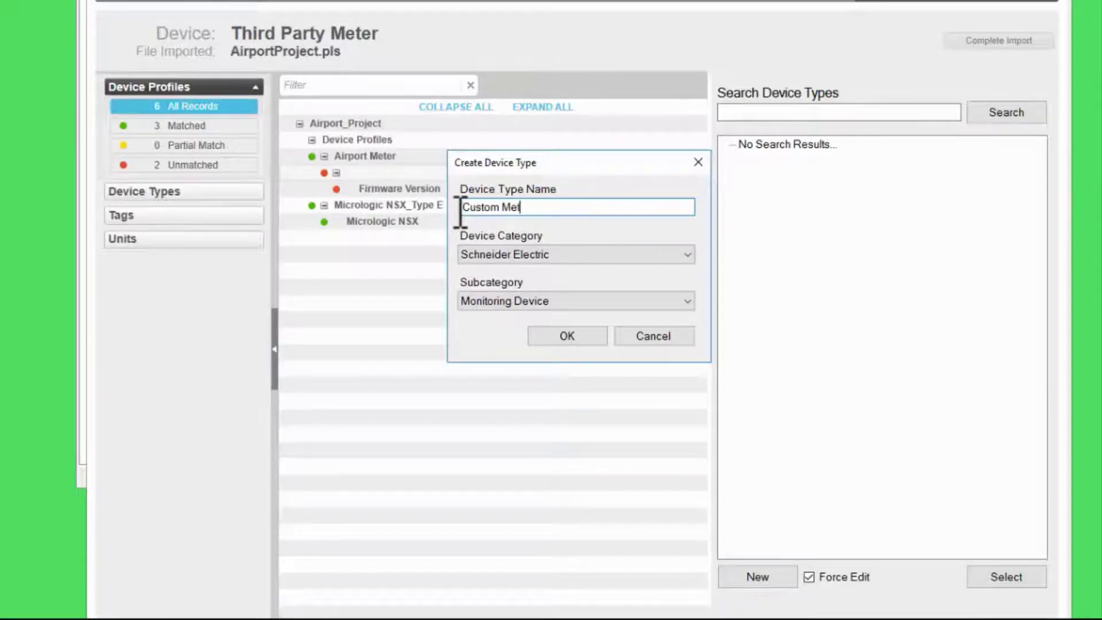
click(567, 336)
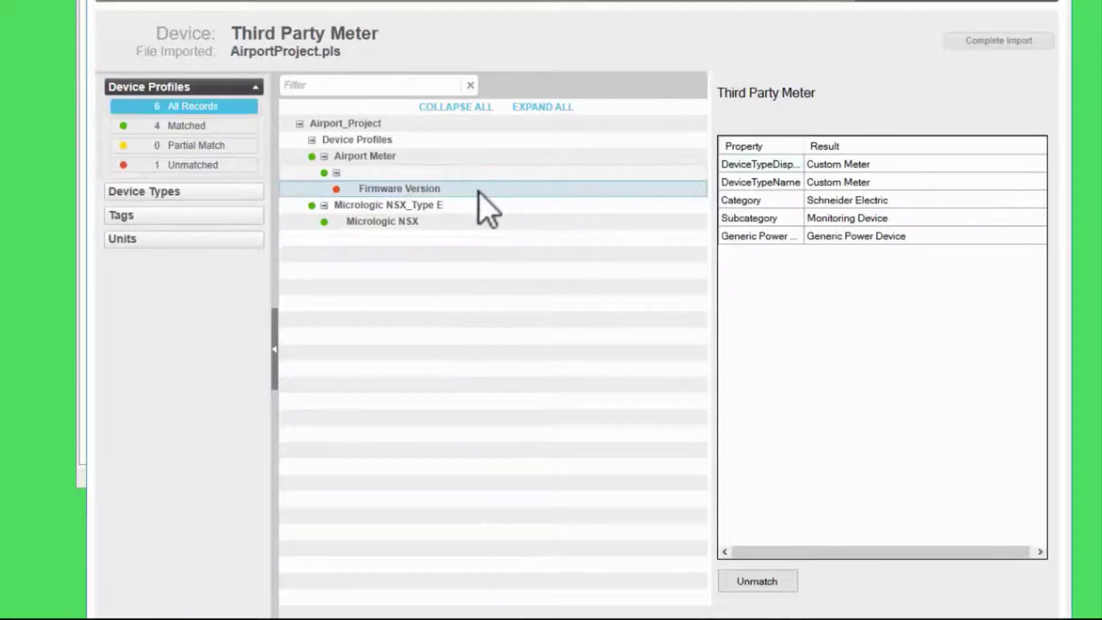
right_click(380, 174)
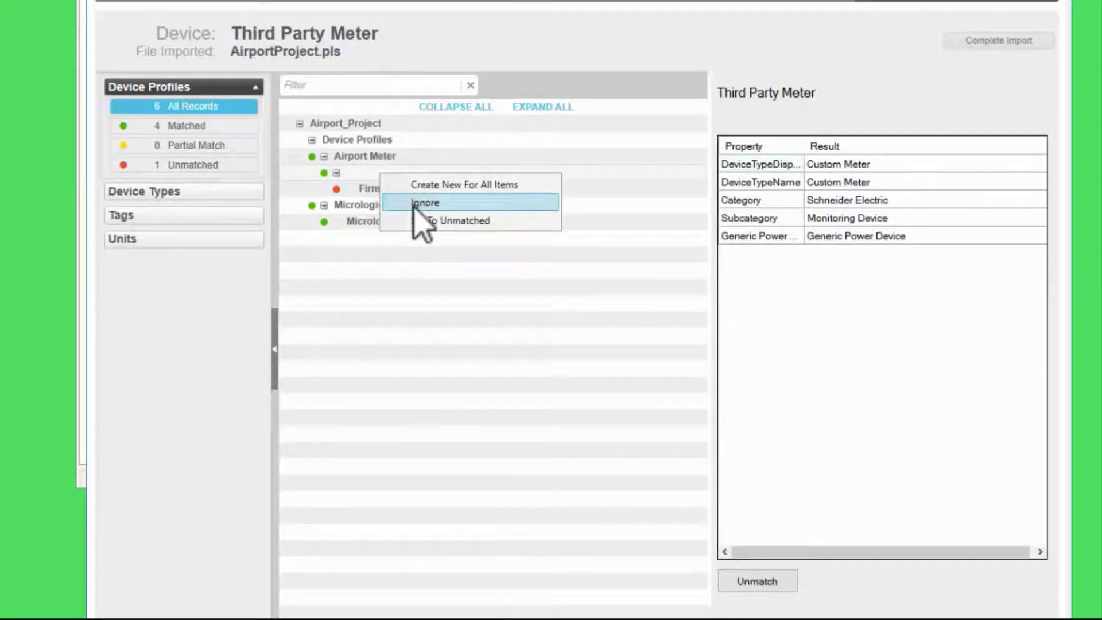
click(510, 289)
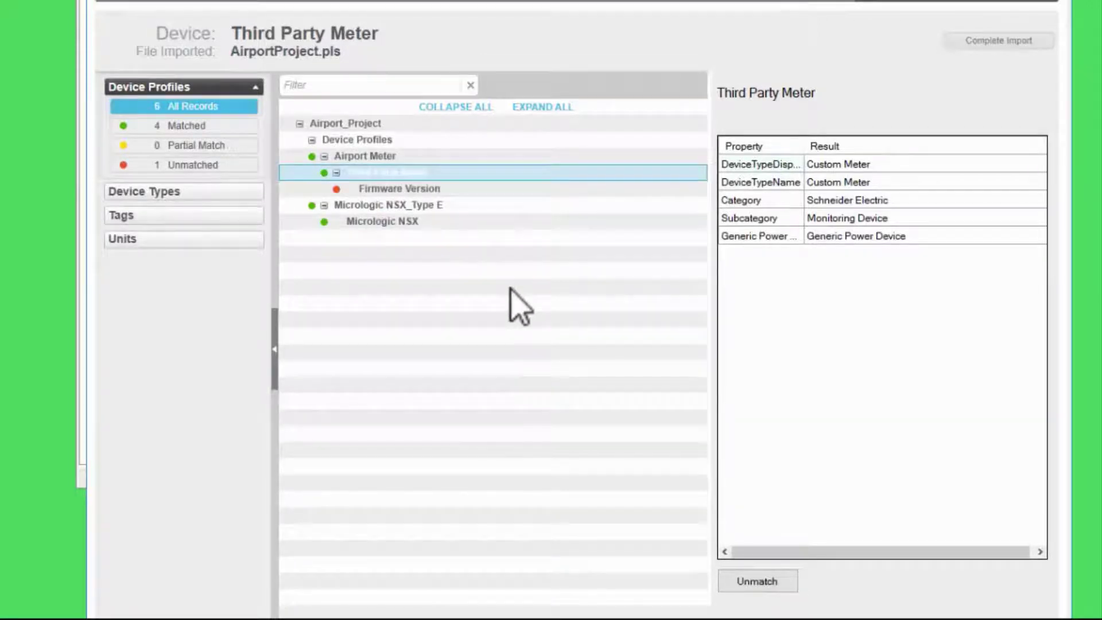
Search tags for 'current a' and match Firmware Version to Fault Current A
click(425, 192)
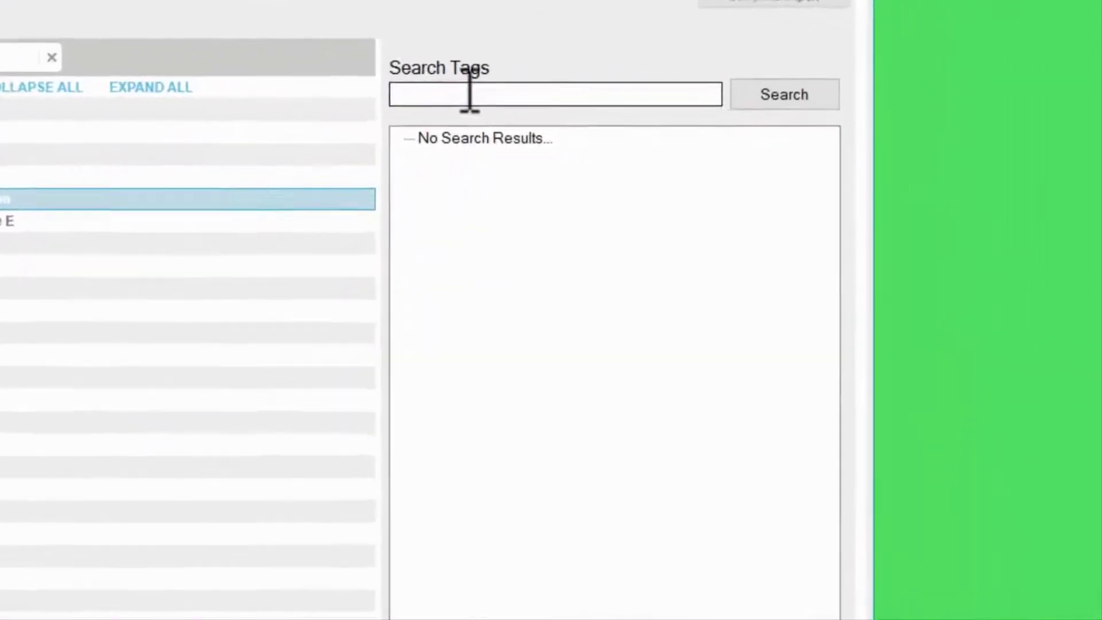
click(776, 111)
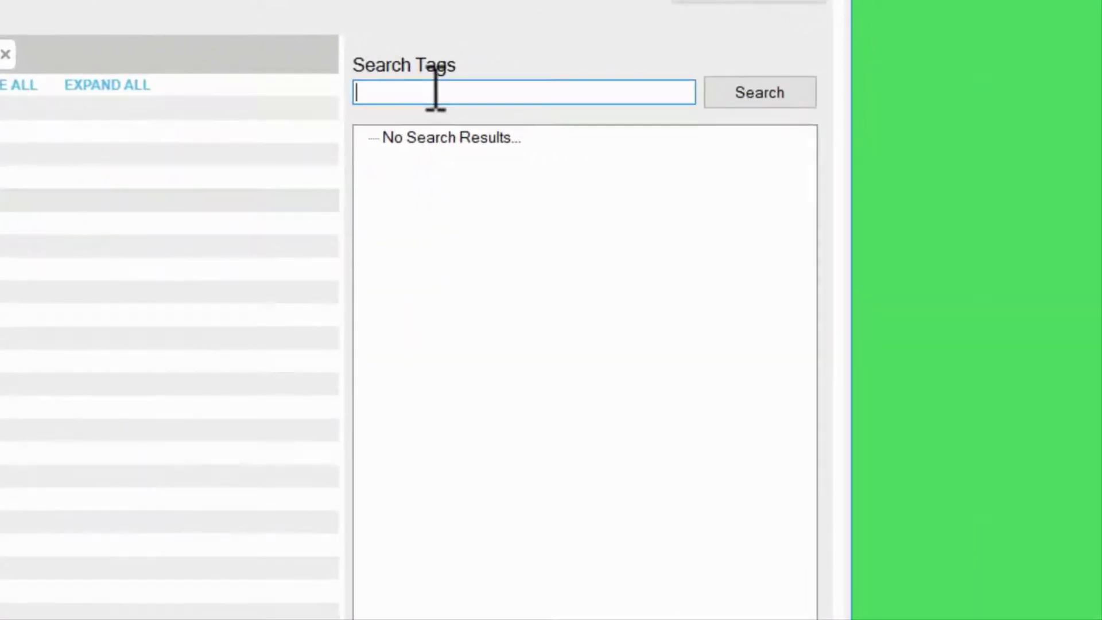
text(current a)
key(Return)
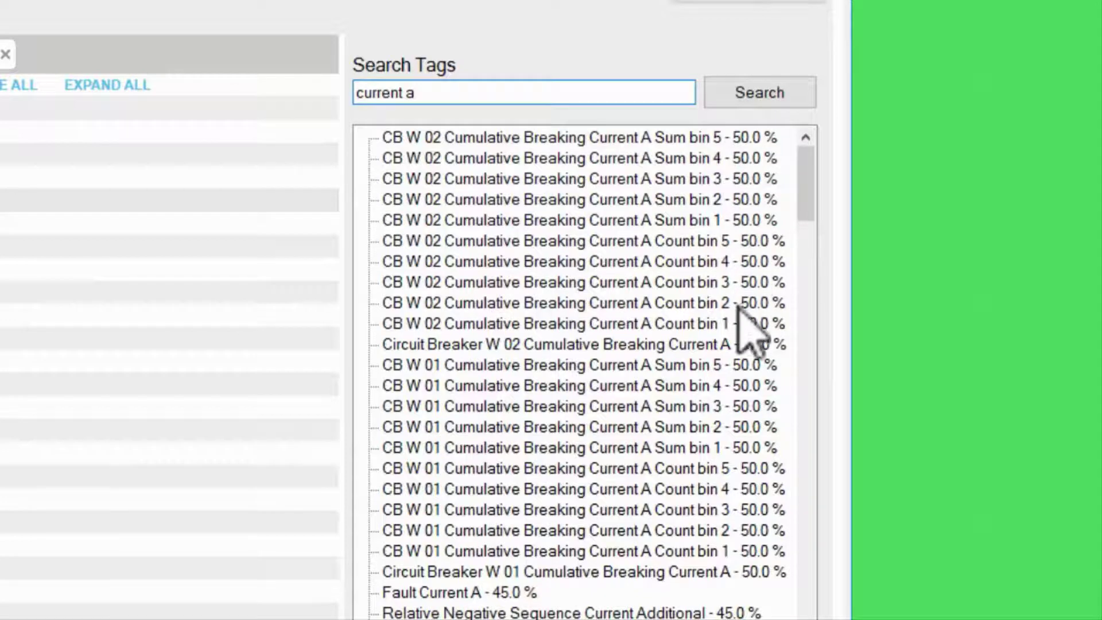
click(529, 592)
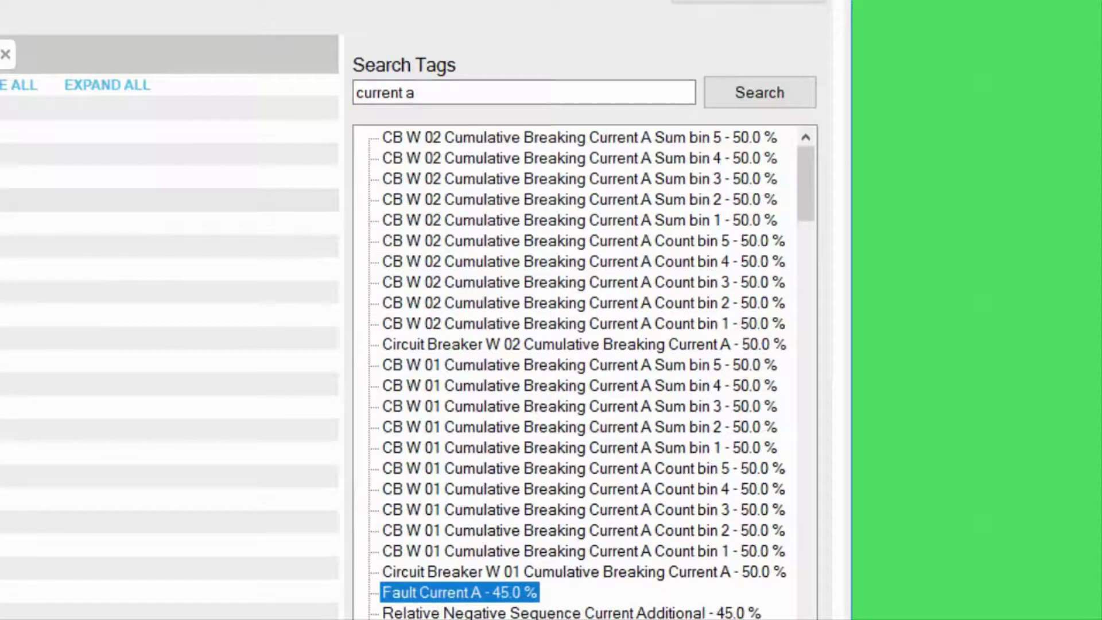
double_click(530, 593)
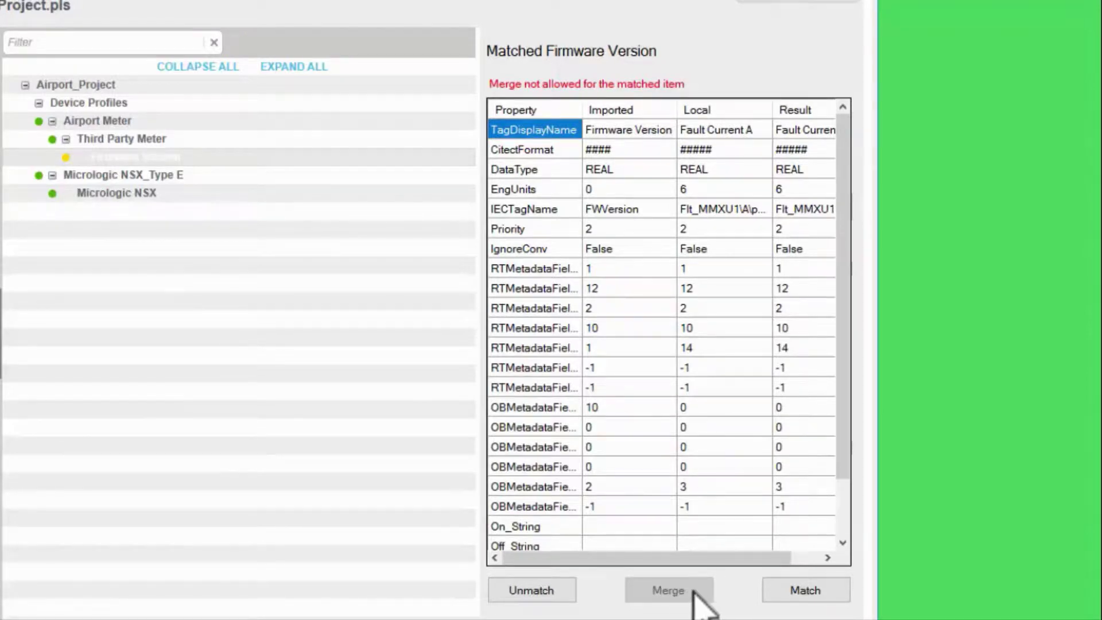
click(791, 597)
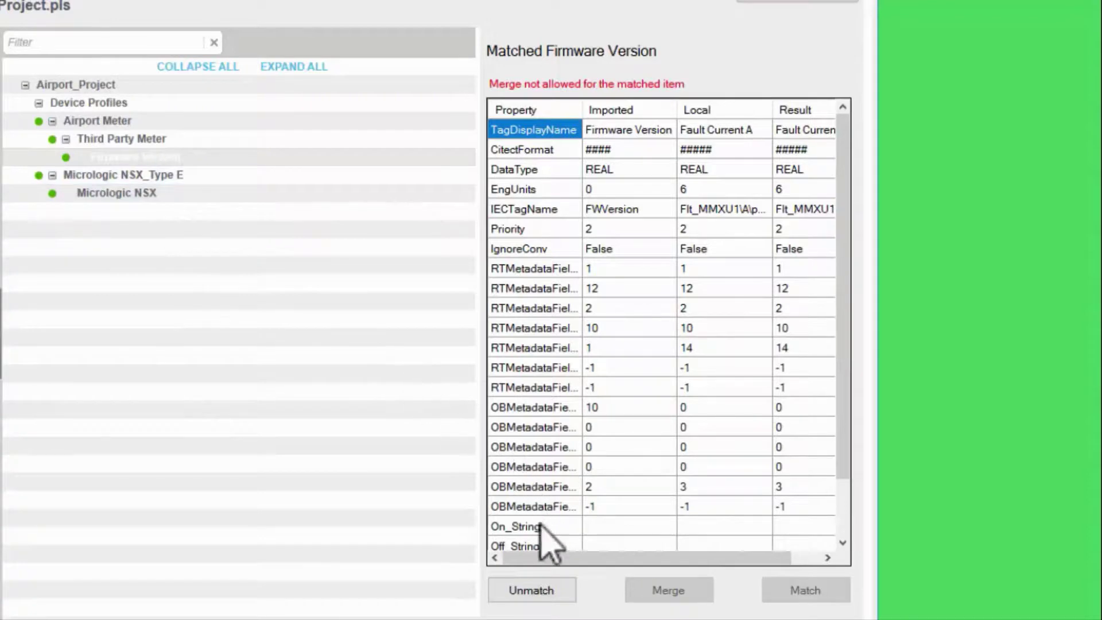
Unmatch Firmware Version and import it as a new tag, then review Third Party Meter and Airport Meter
click(551, 590)
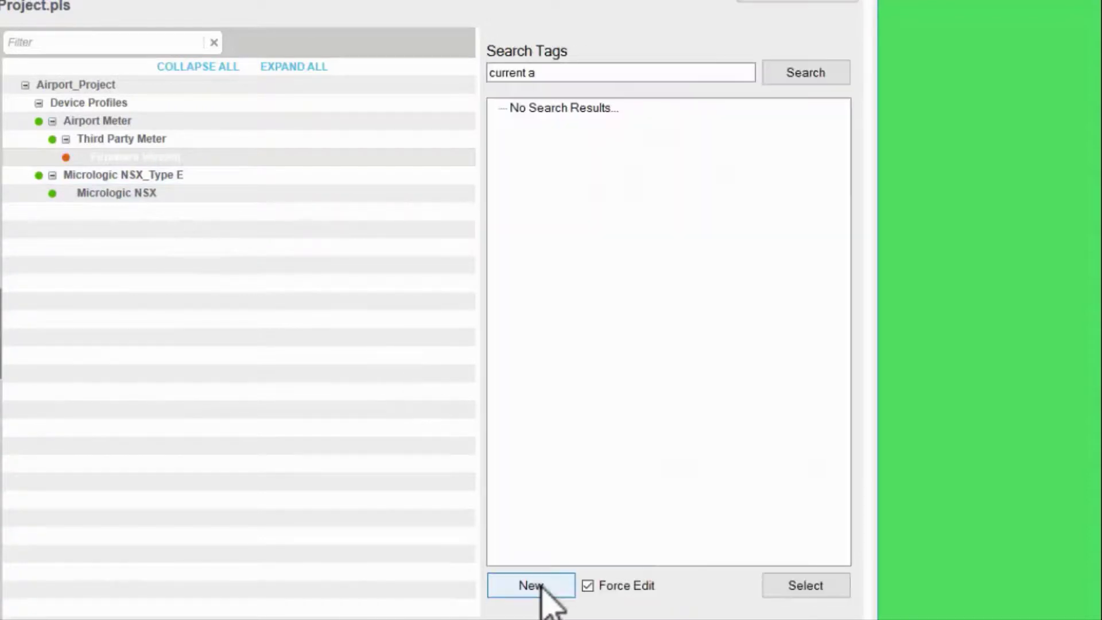
click(588, 585)
click(548, 584)
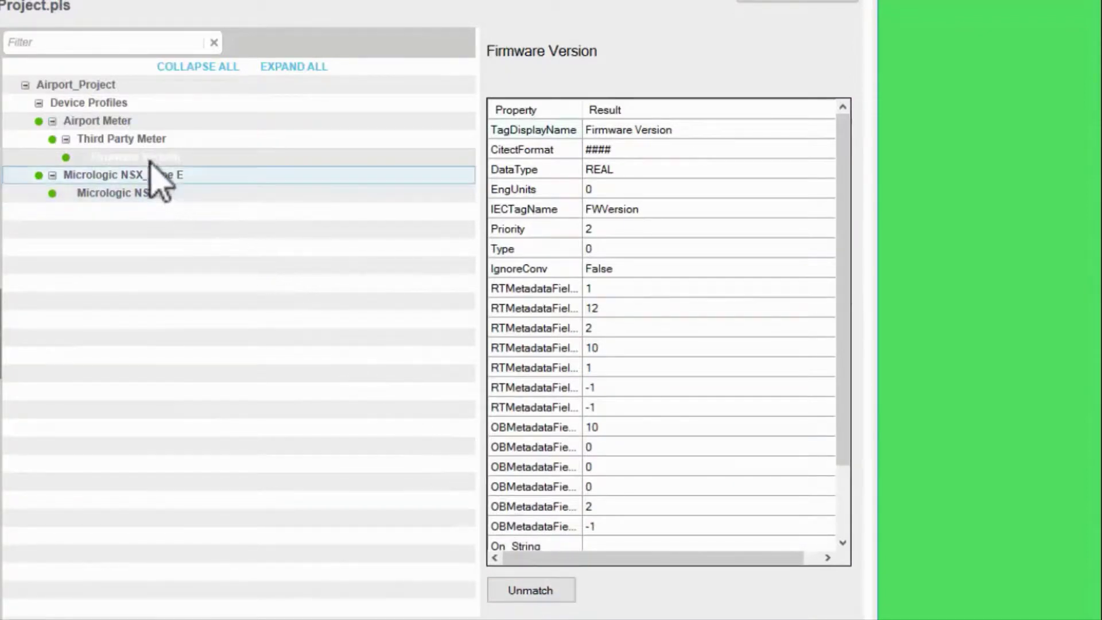
click(145, 140)
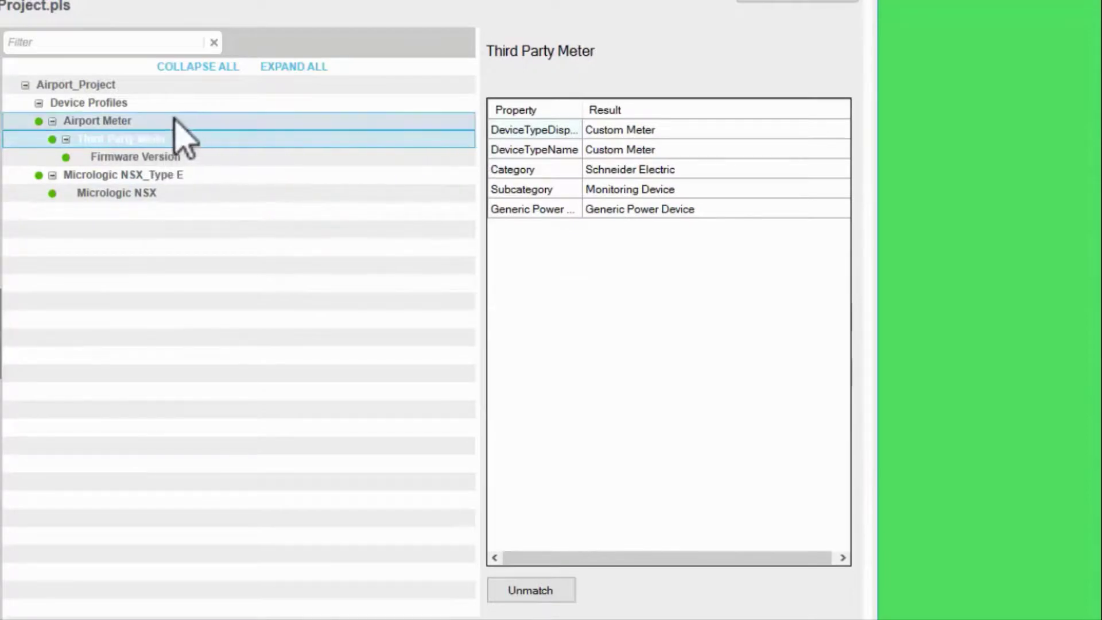
click(133, 120)
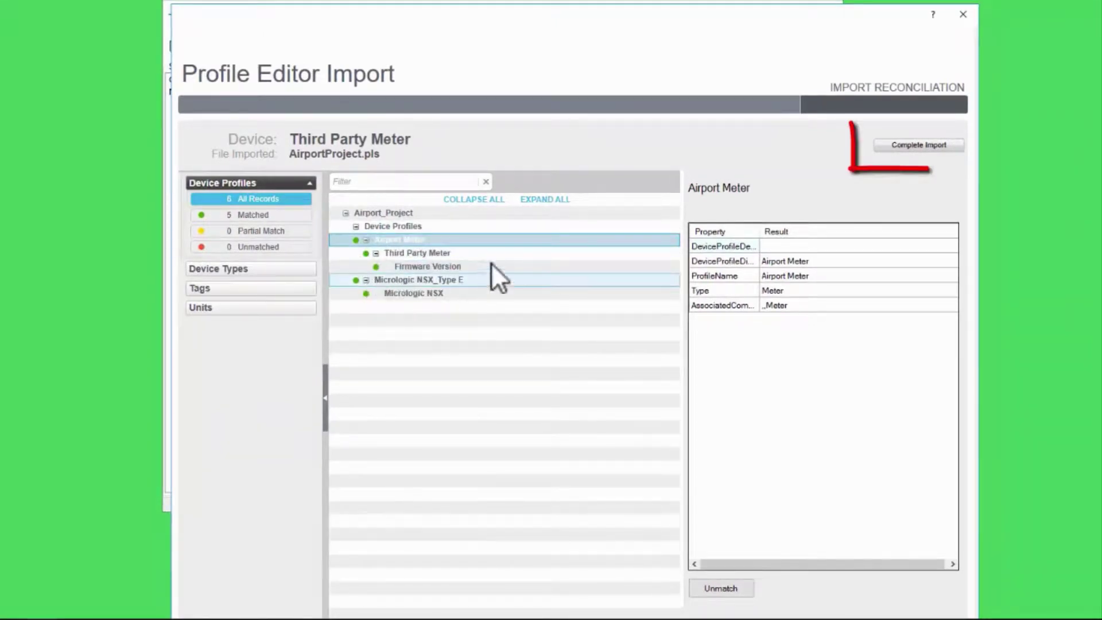
Complete the import and load the Airport Meter profile under Monitoring Device profiles
click(901, 145)
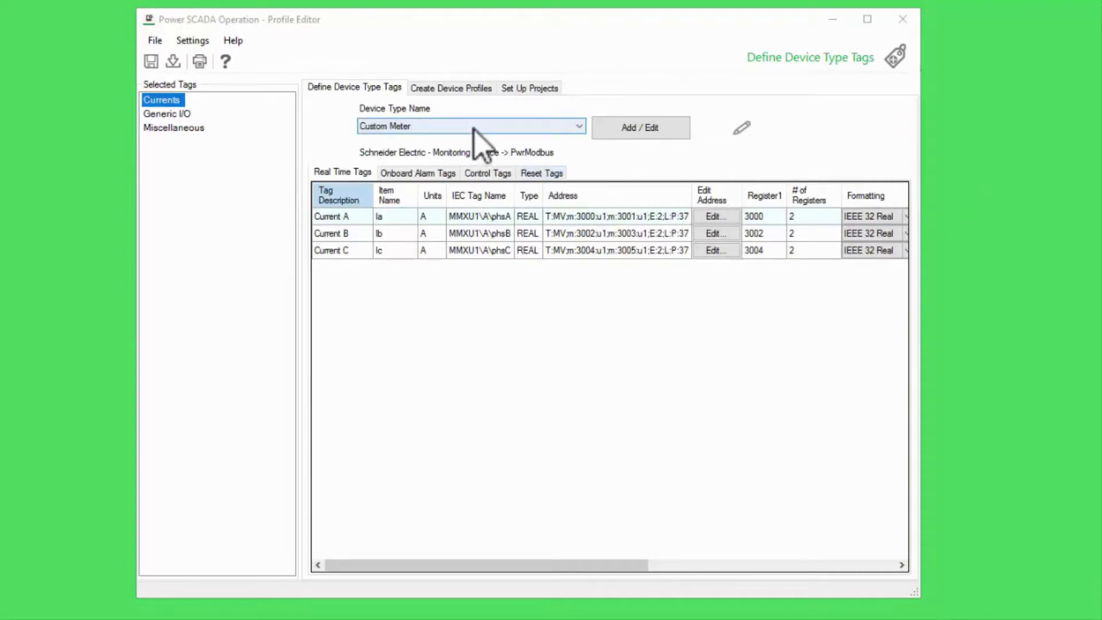
click(462, 86)
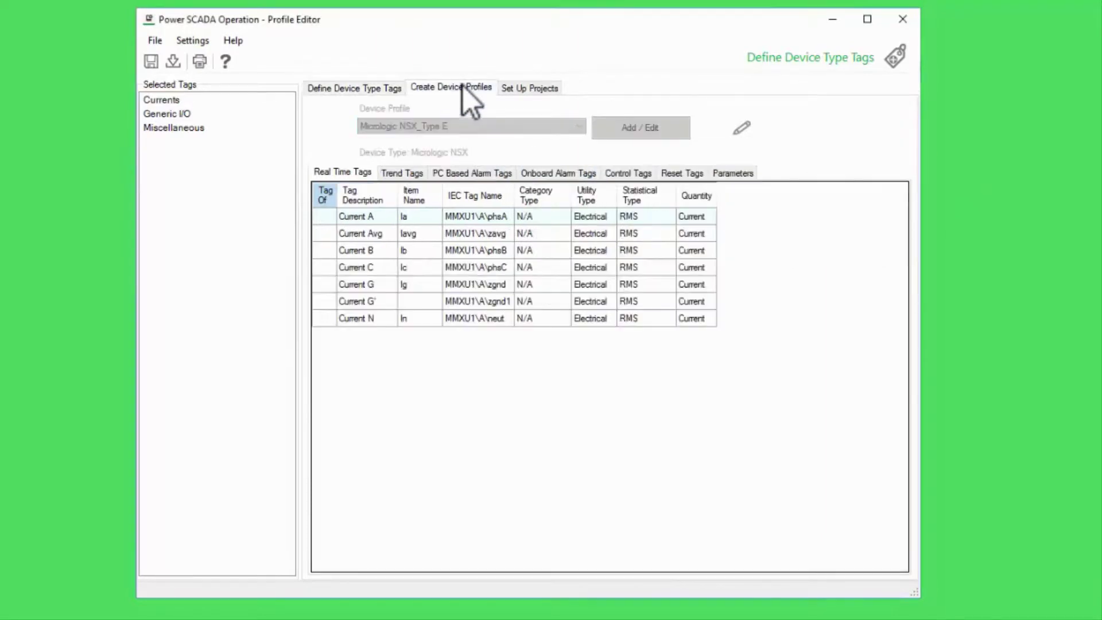
click(466, 125)
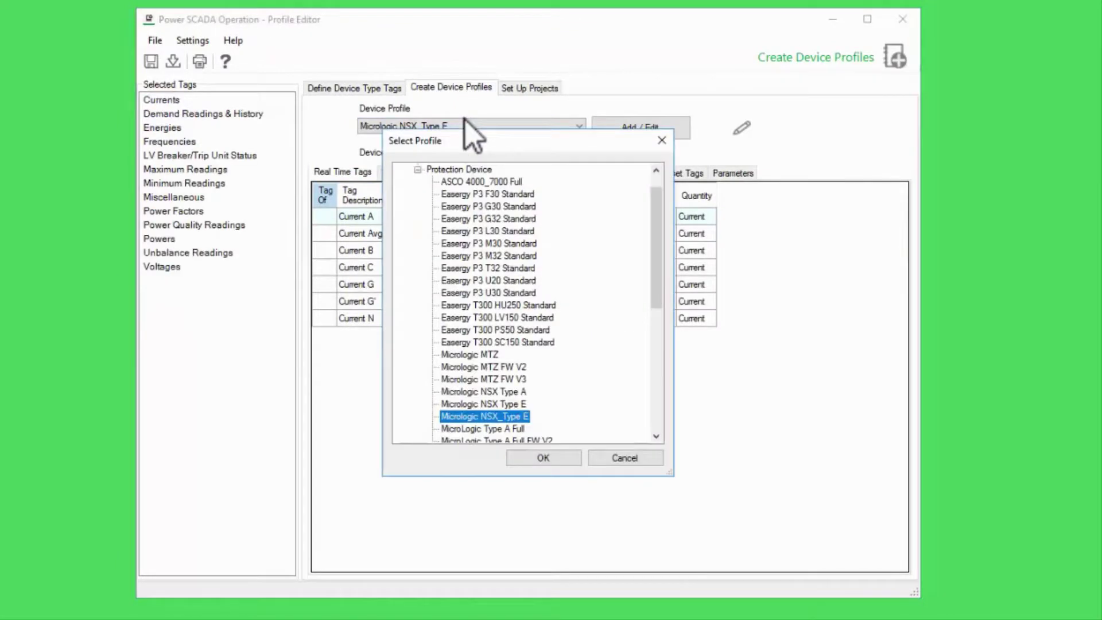
scroll(491, 252, up, 1)
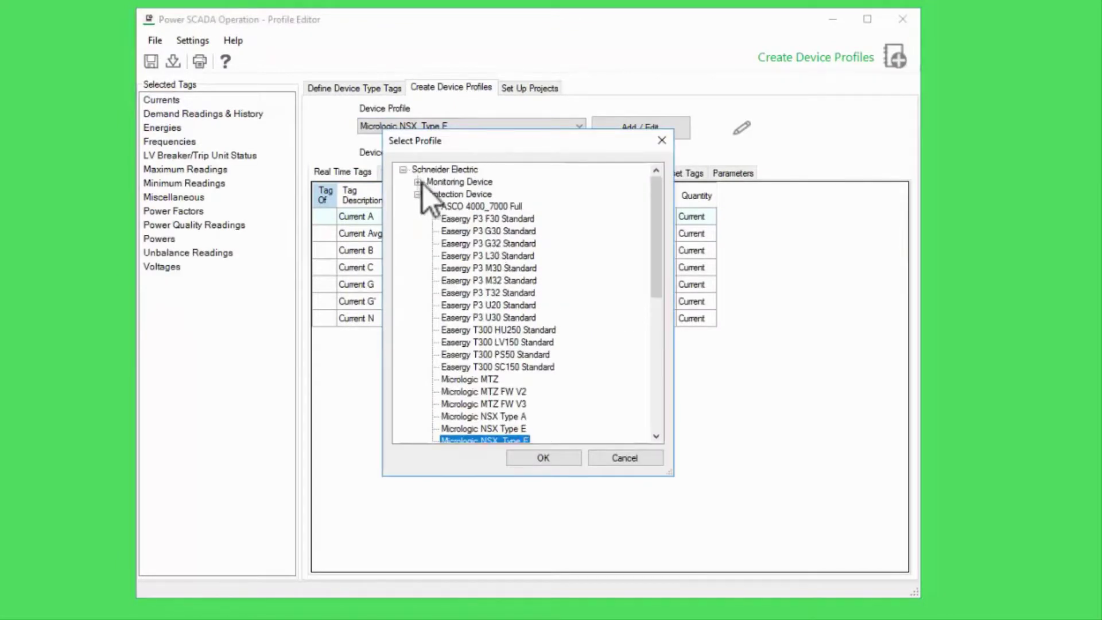
click(418, 184)
double_click(453, 206)
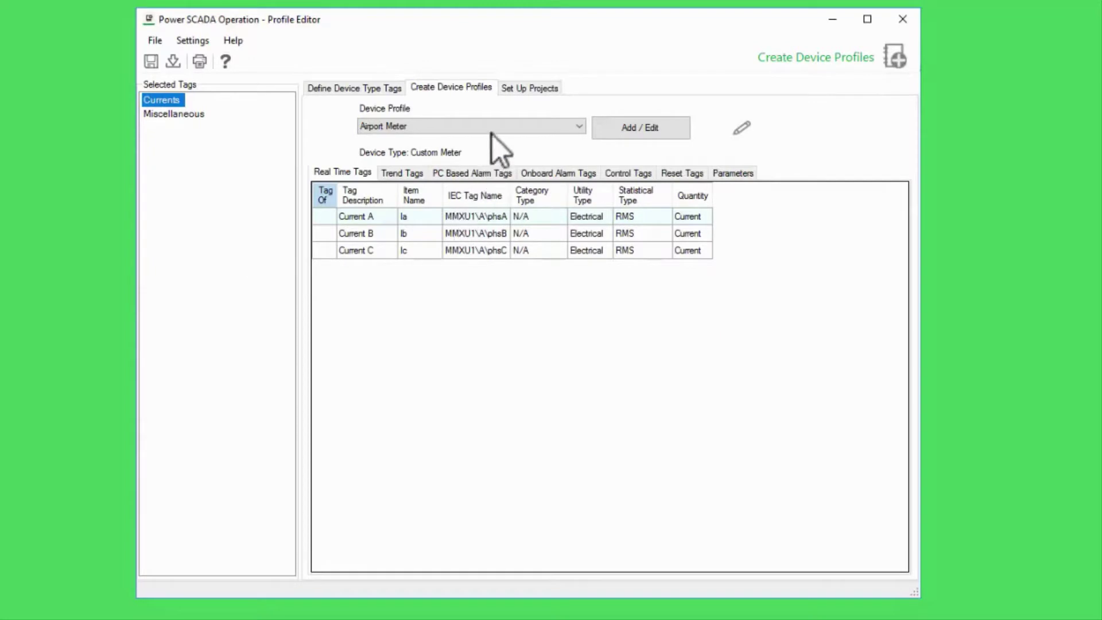
click(520, 88)
Check the Project list, leaving Global_Default as the selected project
click(521, 129)
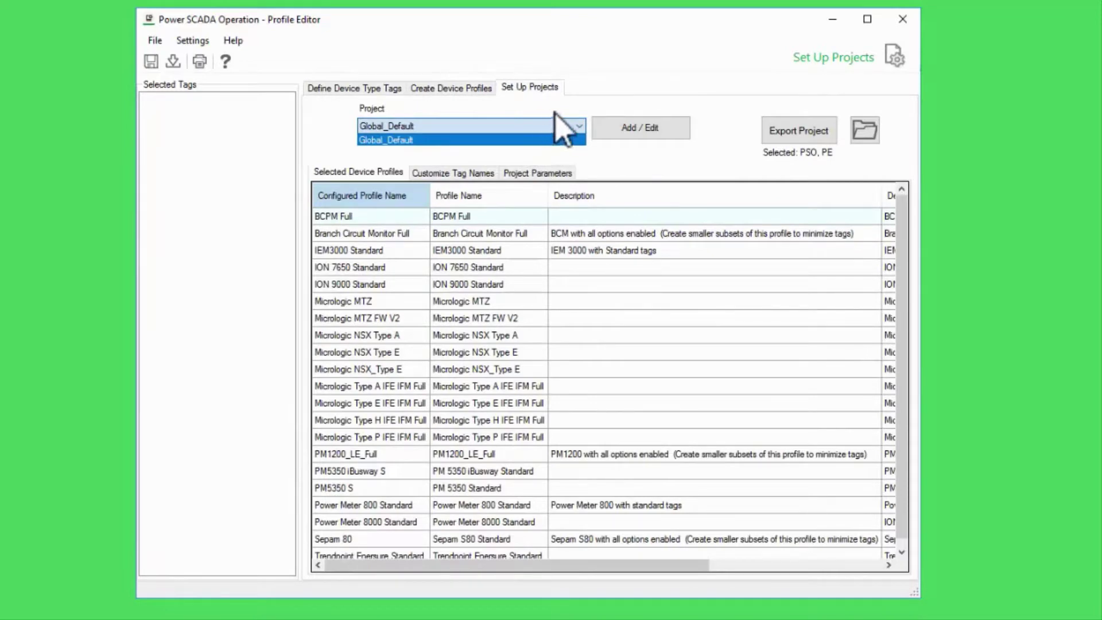
click(572, 103)
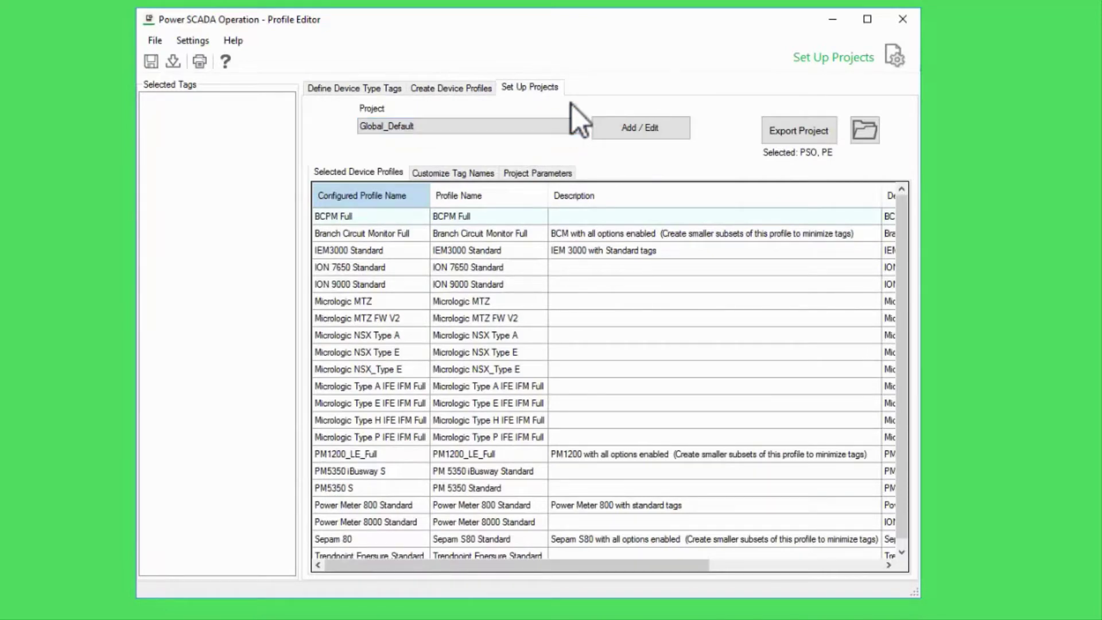